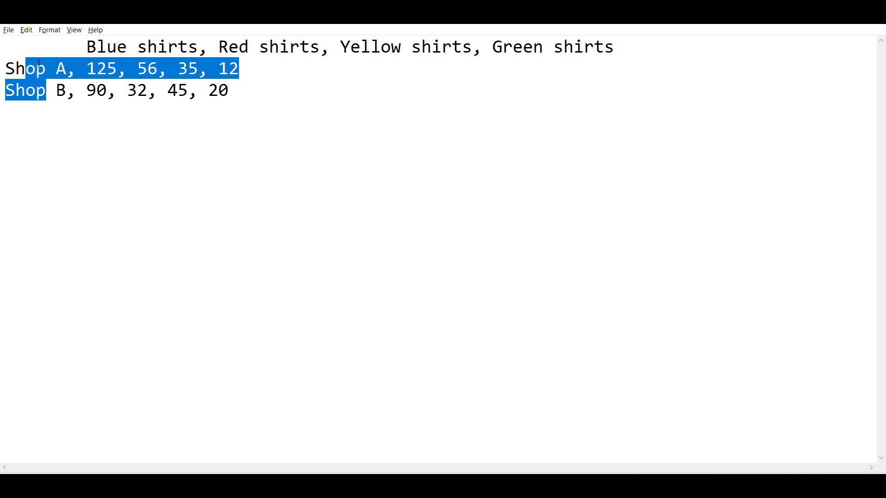
Set the data format to Attribute Over Entity (Automatic) and load the shop shirt data
{"action": "left_click", "coordinate": [79, 120]}
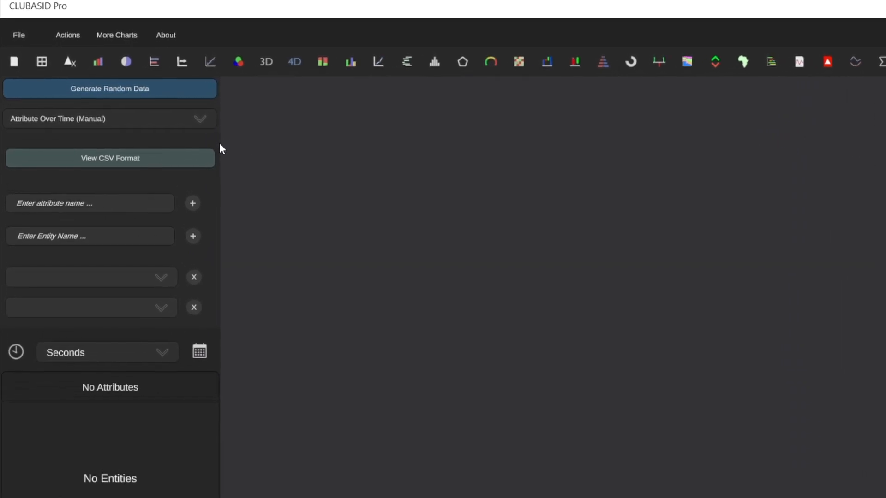
{"action": "left_click", "coordinate": [204, 124]}
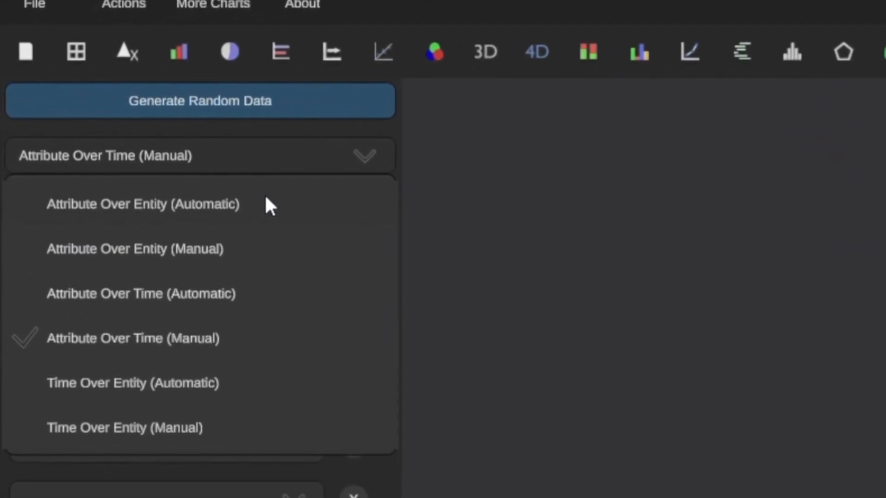
{"action": "left_click", "coordinate": [208, 176]}
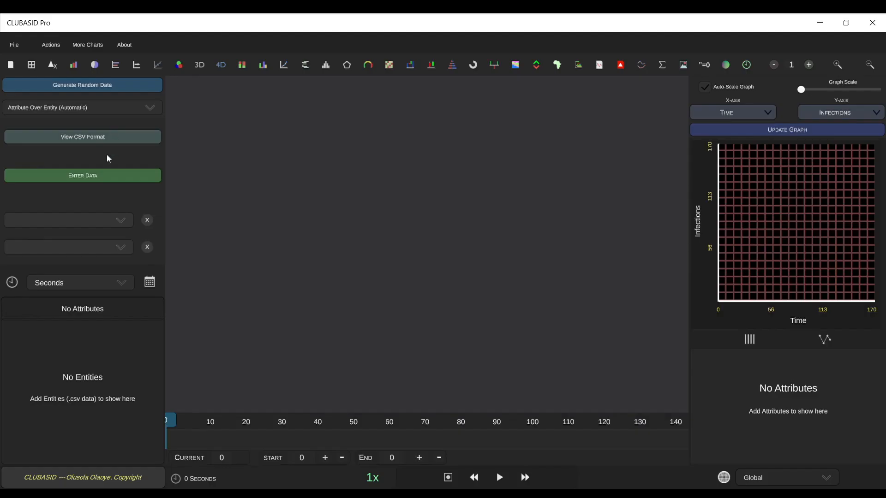
{"action": "left_click", "coordinate": [103, 176]}
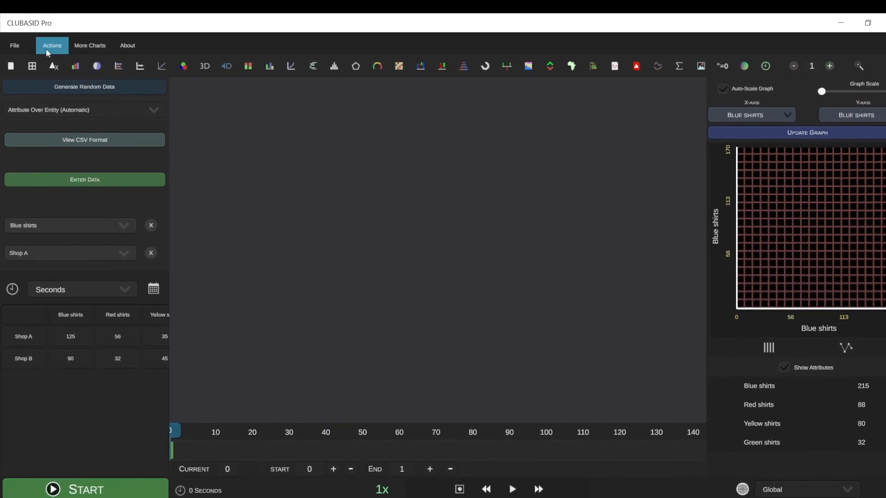
Look up the index numbers of the attributes in the data index search and view its filter options
{"action": "left_click", "coordinate": [48, 49]}
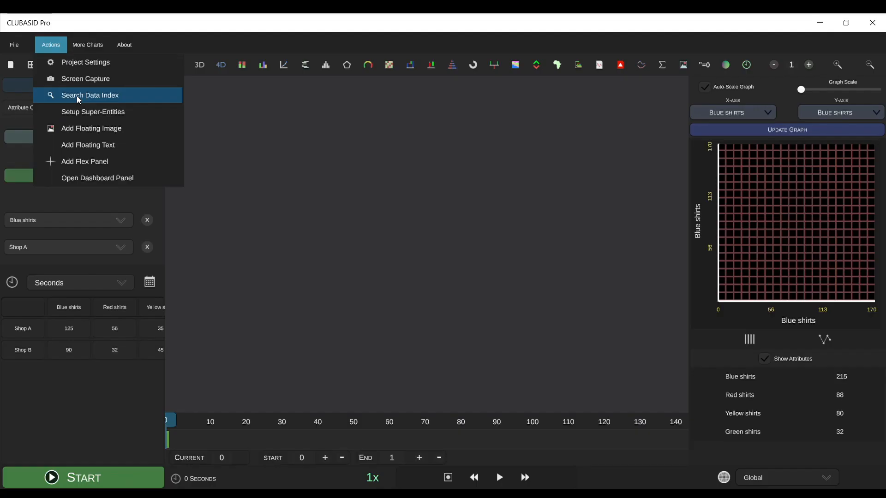
{"action": "left_click", "coordinate": [180, 210]}
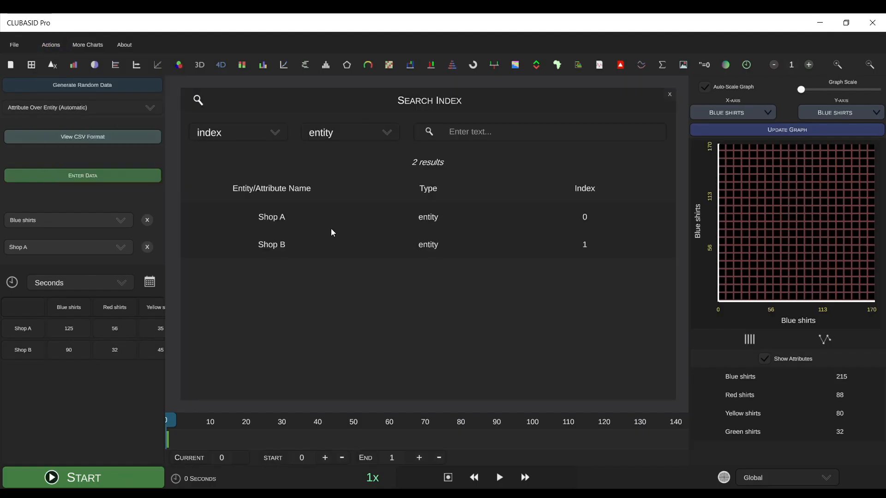
{"action": "left_click", "coordinate": [341, 134]}
{"action": "left_click", "coordinate": [337, 173]}
{"action": "left_click", "coordinate": [199, 103]}
{"action": "left_click", "coordinate": [257, 392]}
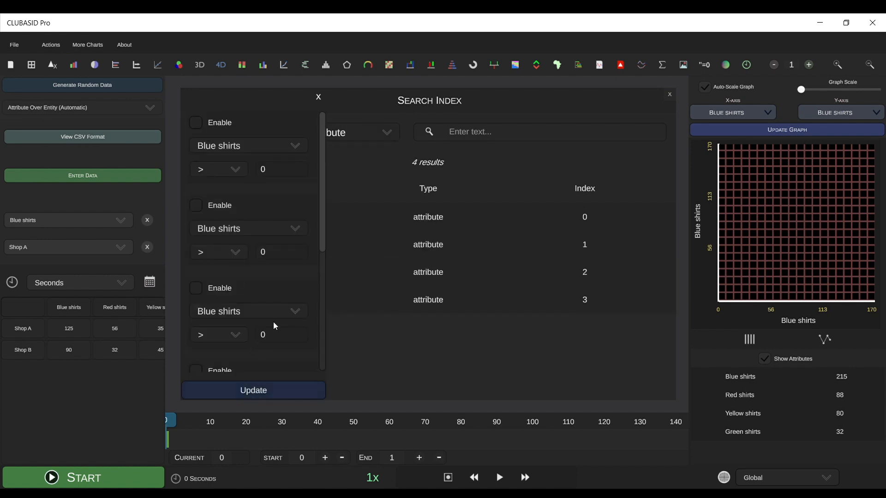
{"action": "left_click", "coordinate": [318, 97]}
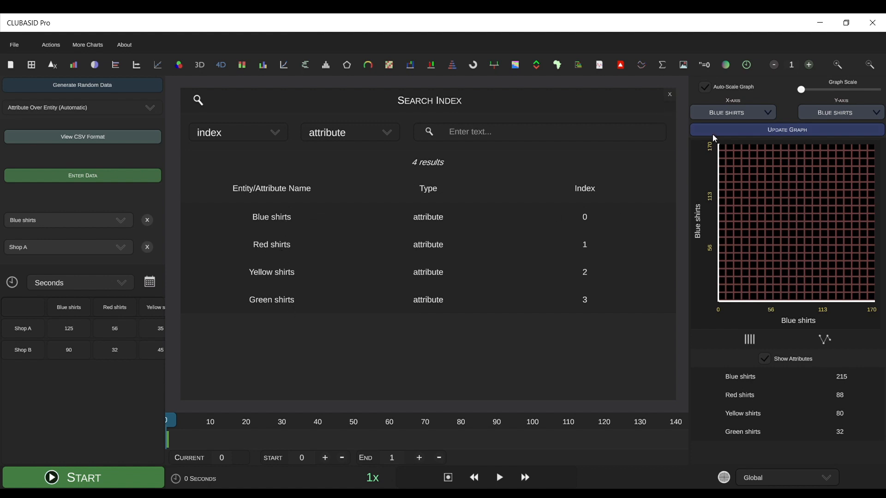
{"action": "left_click", "coordinate": [669, 95]}
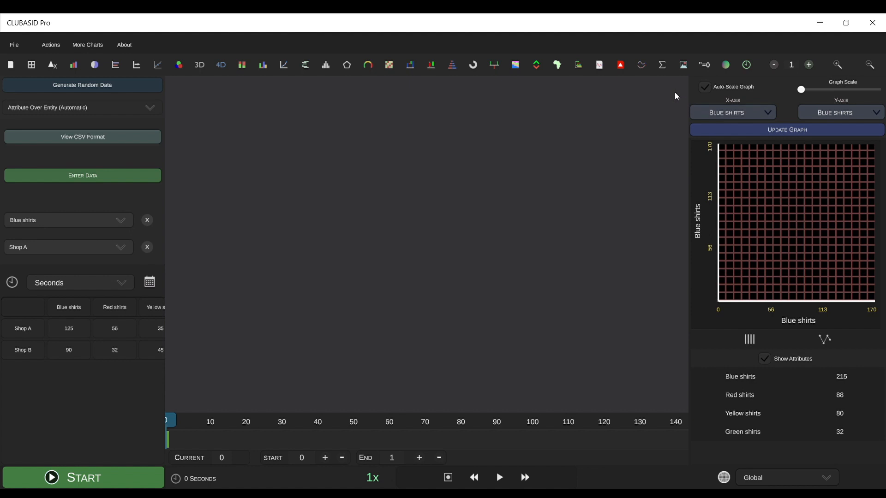
Set the chart colours to red for index 1 and green for index 3
{"action": "left_click", "coordinate": [728, 68]}
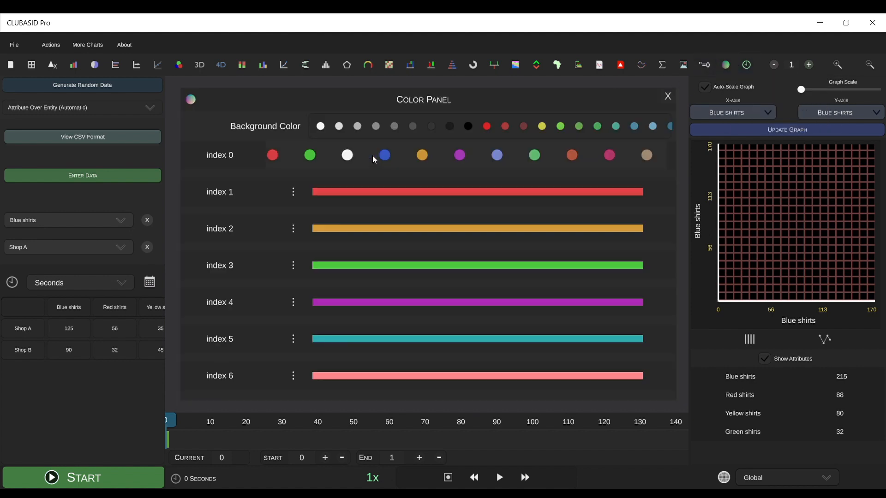
{"action": "mouse_move", "coordinate": [374, 195]}
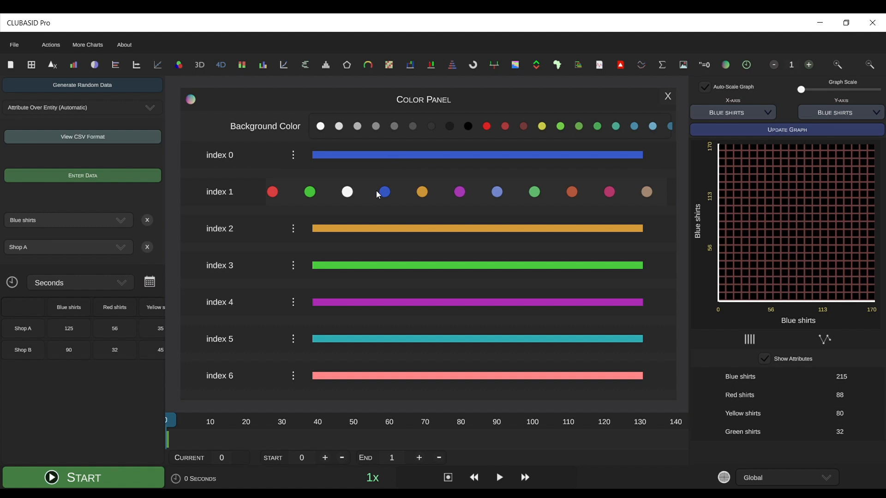
{"action": "left_click", "coordinate": [273, 192]}
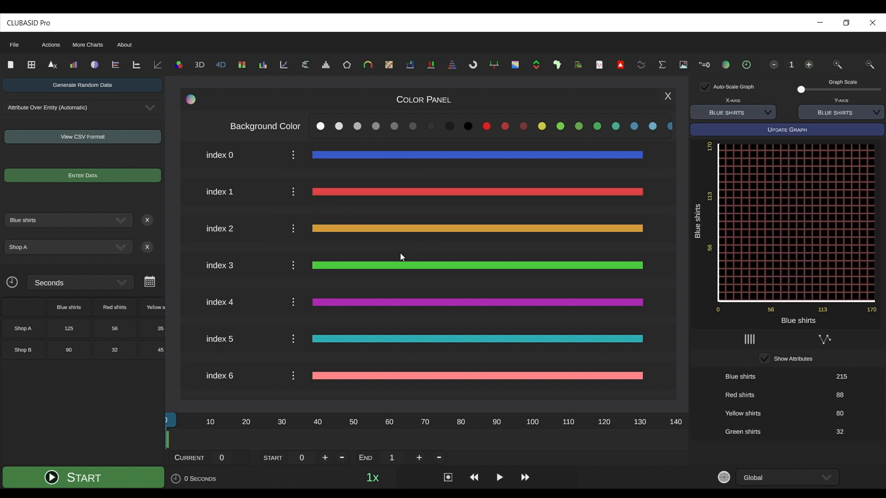
{"action": "mouse_move", "coordinate": [395, 263]}
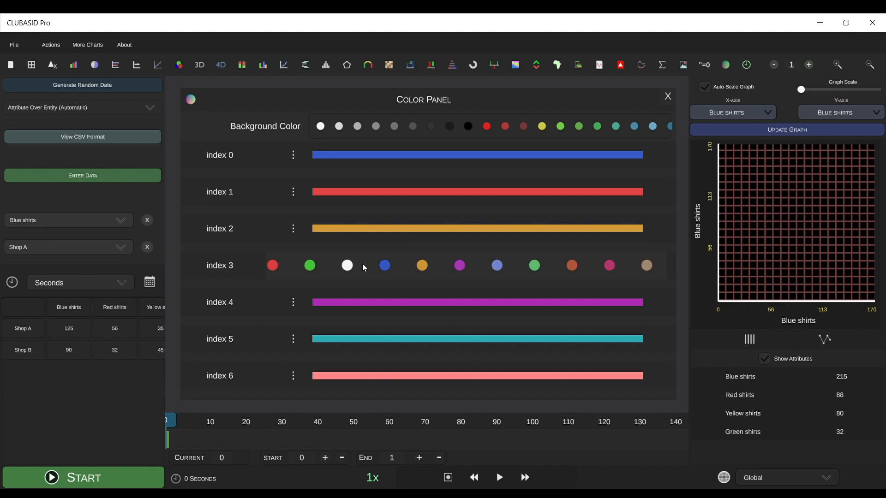
{"action": "left_click", "coordinate": [311, 267]}
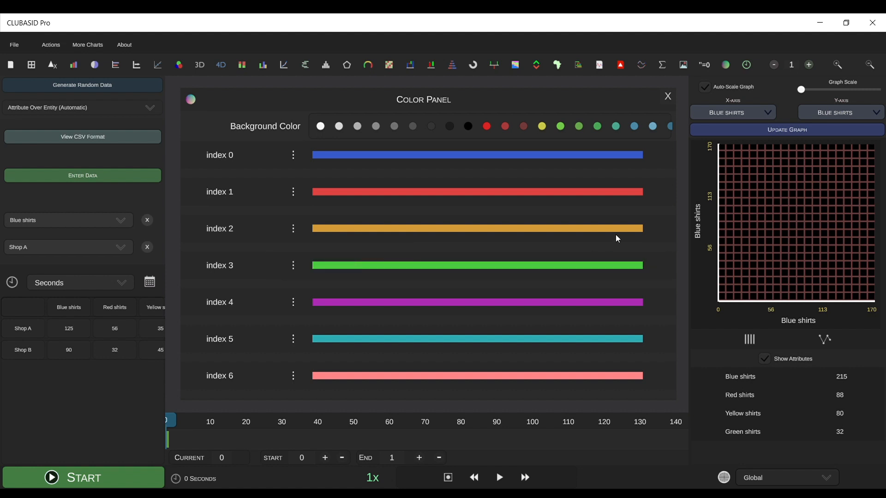
{"action": "left_click", "coordinate": [669, 98]}
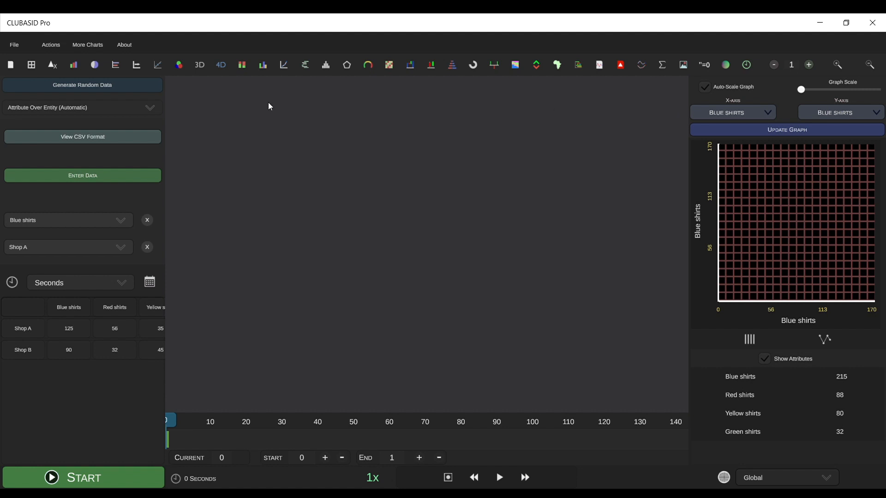
Open a stacked bar chart, make it attribute based and add two stacks
{"action": "left_click", "coordinate": [241, 66]}
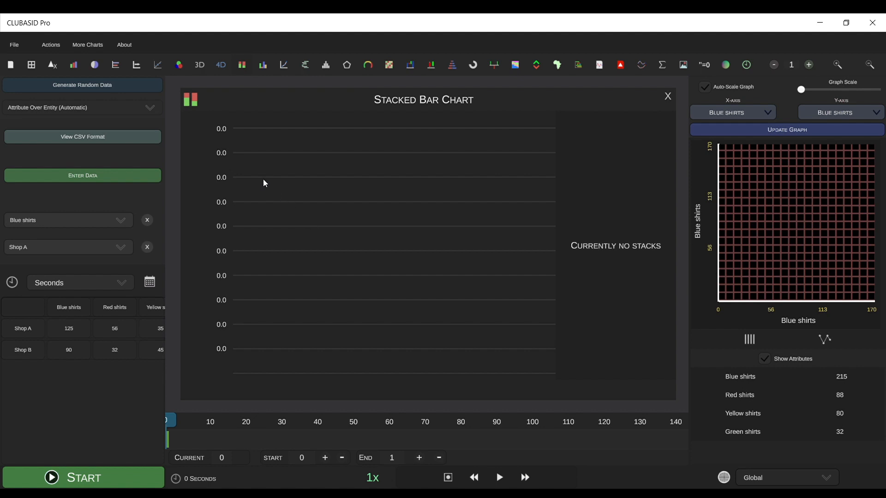
{"action": "left_click", "coordinate": [195, 100]}
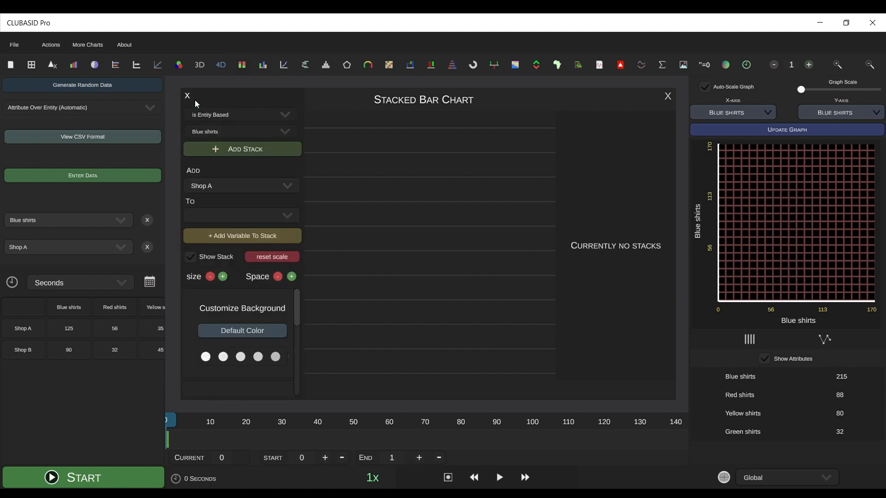
{"action": "left_click", "coordinate": [226, 115]}
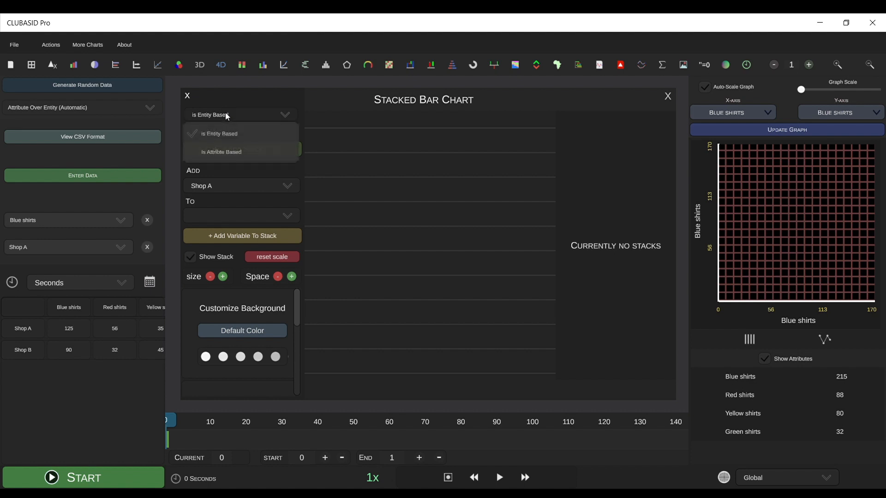
{"action": "left_click", "coordinate": [232, 153]}
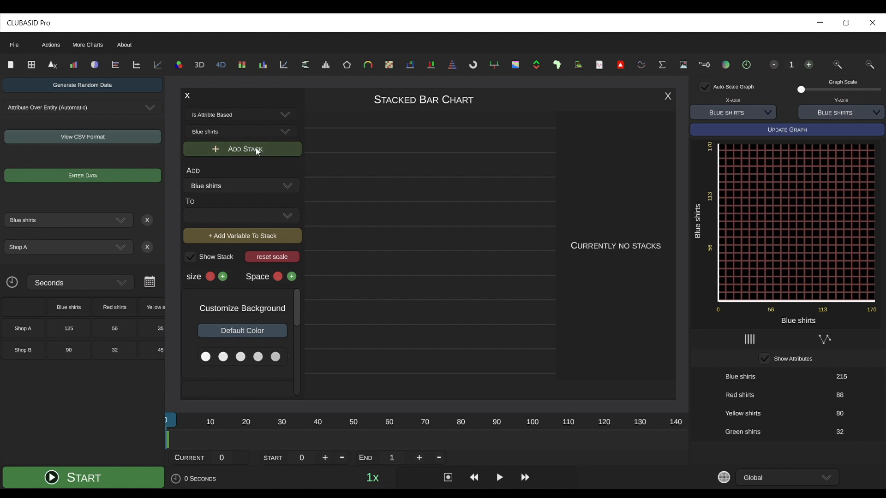
{"action": "left_click", "coordinate": [240, 150]}
{"action": "left_click", "coordinate": [240, 150]}
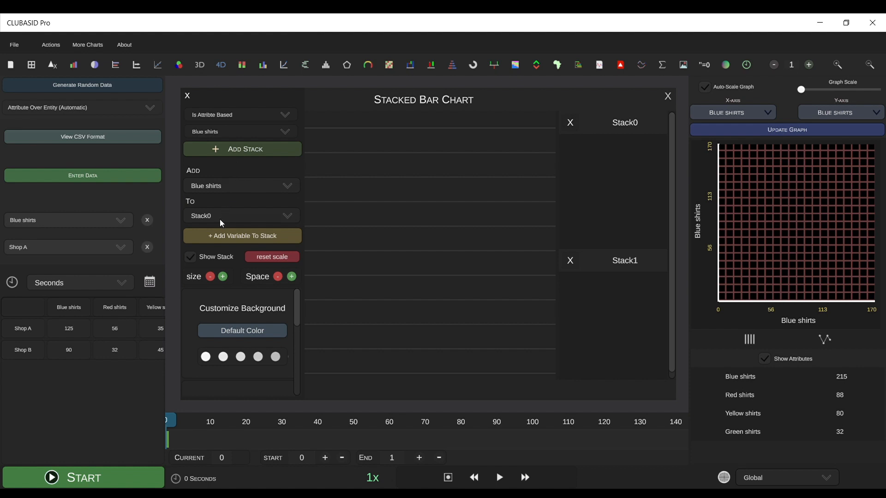
Add Blue shirts to Stack0 and Red shirts to Stack1
{"action": "left_click", "coordinate": [229, 243]}
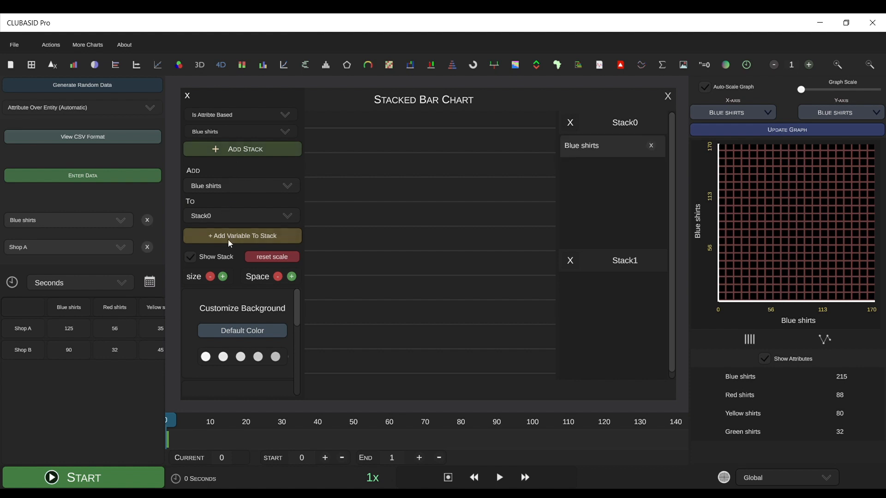
{"action": "left_click", "coordinate": [226, 187]}
{"action": "left_click", "coordinate": [218, 223]}
{"action": "left_click", "coordinate": [218, 221]}
{"action": "left_click", "coordinate": [214, 255]}
{"action": "left_click", "coordinate": [232, 233]}
Add Yellow shirts and Green shirts to Stack1 and close the chart settings
{"action": "left_click", "coordinate": [231, 190]}
{"action": "left_click", "coordinate": [220, 241]}
{"action": "left_click", "coordinate": [230, 235]}
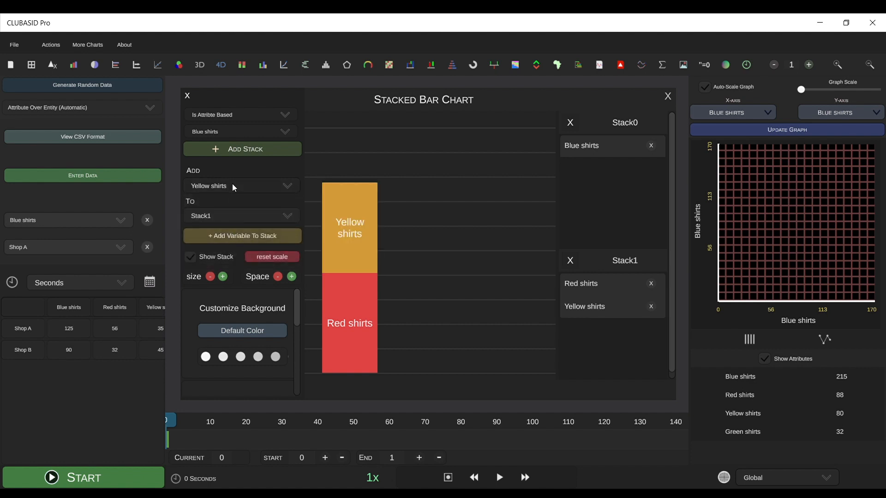
{"action": "left_click", "coordinate": [231, 184]}
{"action": "left_click", "coordinate": [229, 256]}
{"action": "left_click", "coordinate": [236, 238]}
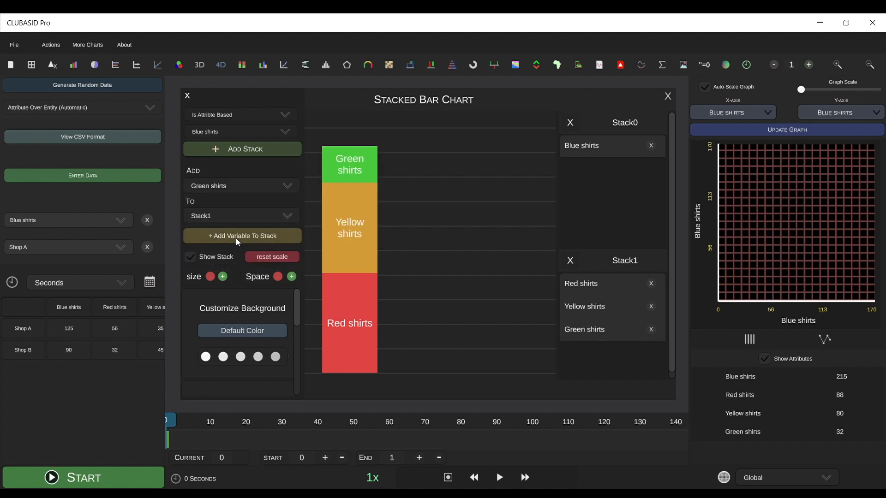
{"action": "left_click", "coordinate": [188, 95]}
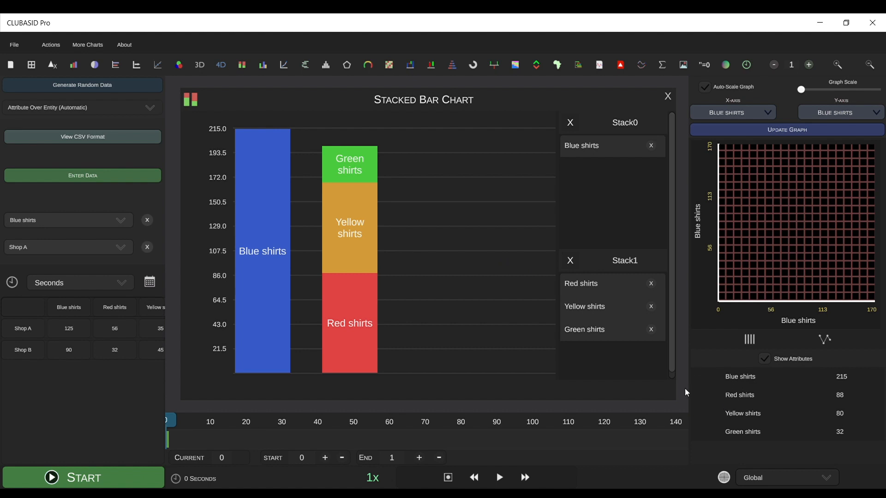
Switch the data view from Global to Local for Shop A and reset the chart scale
{"action": "left_click", "coordinate": [825, 470]}
{"action": "left_click", "coordinate": [784, 463]}
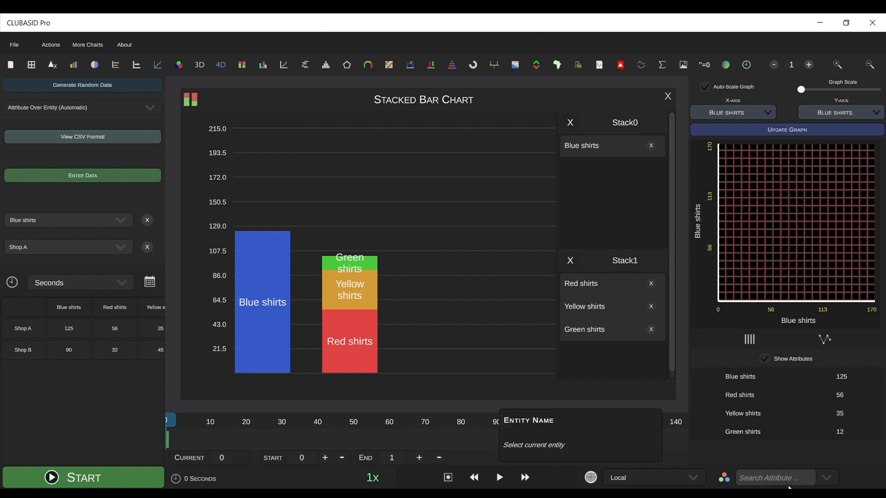
{"action": "left_click", "coordinate": [191, 100]}
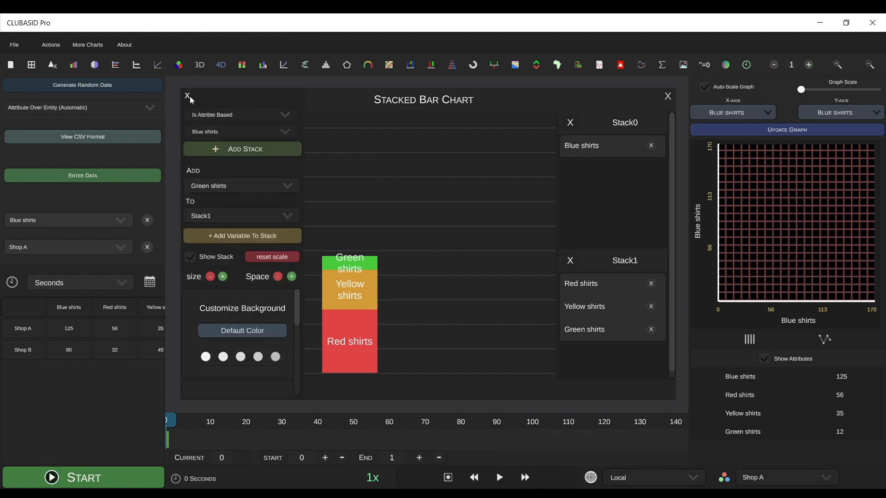
{"action": "left_click", "coordinate": [278, 261]}
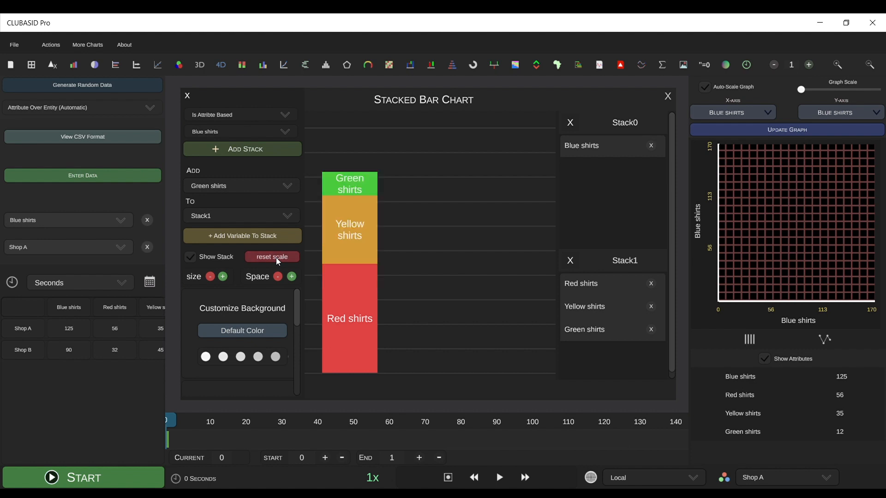
{"action": "left_click", "coordinate": [186, 98]}
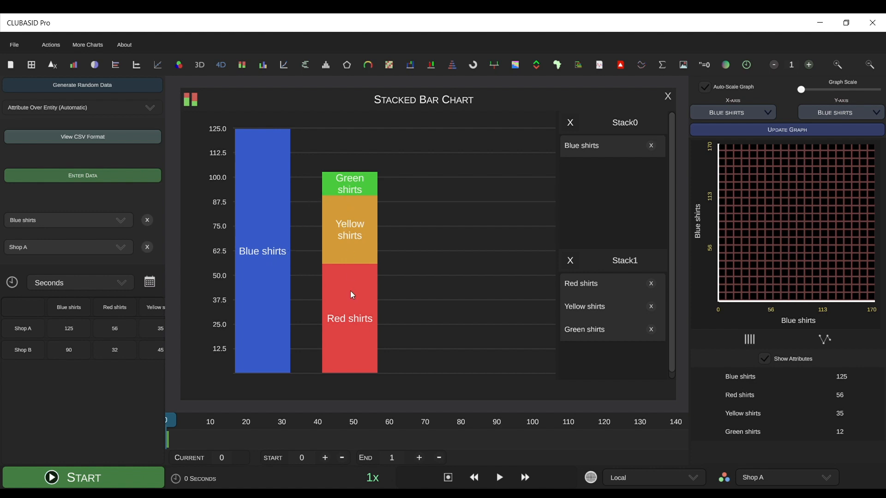
Switch the local data view to Shop B and reset the chart scale
{"action": "left_click", "coordinate": [830, 472]}
{"action": "left_click", "coordinate": [784, 458]}
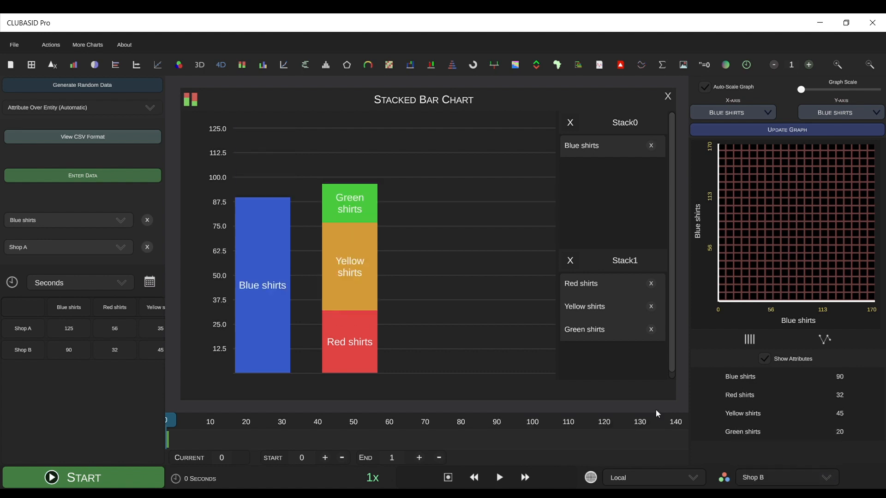
{"action": "left_click", "coordinate": [193, 102]}
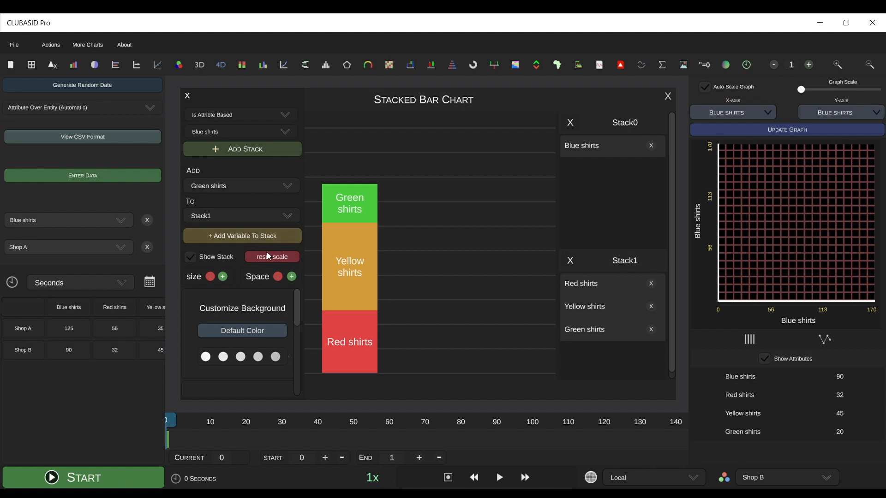
{"action": "left_click", "coordinate": [271, 257]}
{"action": "left_click", "coordinate": [193, 100]}
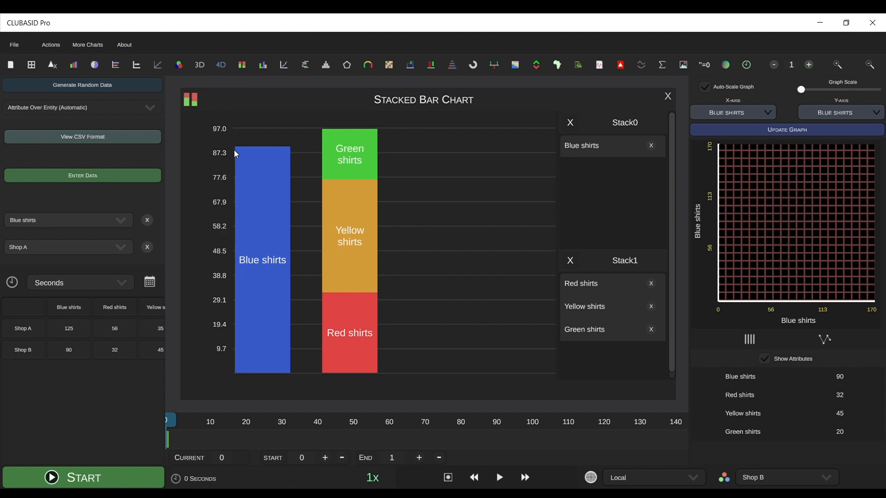
Set the project's max number type to Auto-scale graph and move the settings window aside to uncover the chart
{"action": "left_click", "coordinate": [45, 40]}
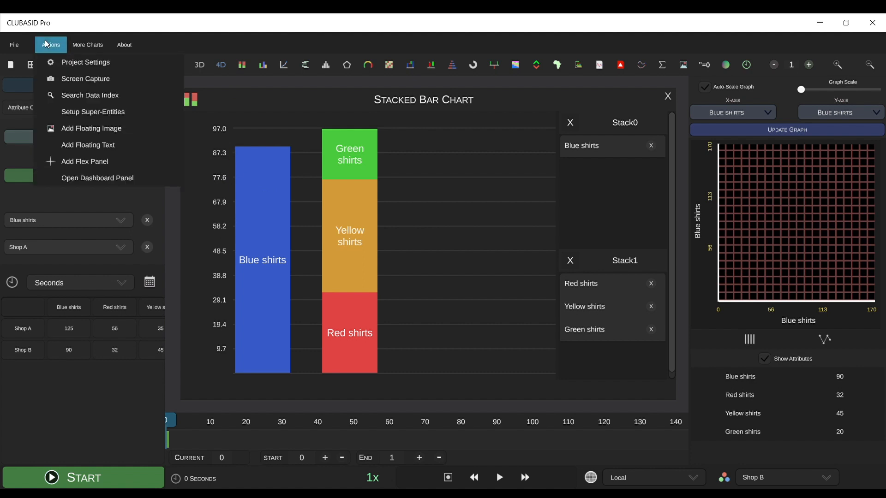
{"action": "left_click", "coordinate": [81, 62]}
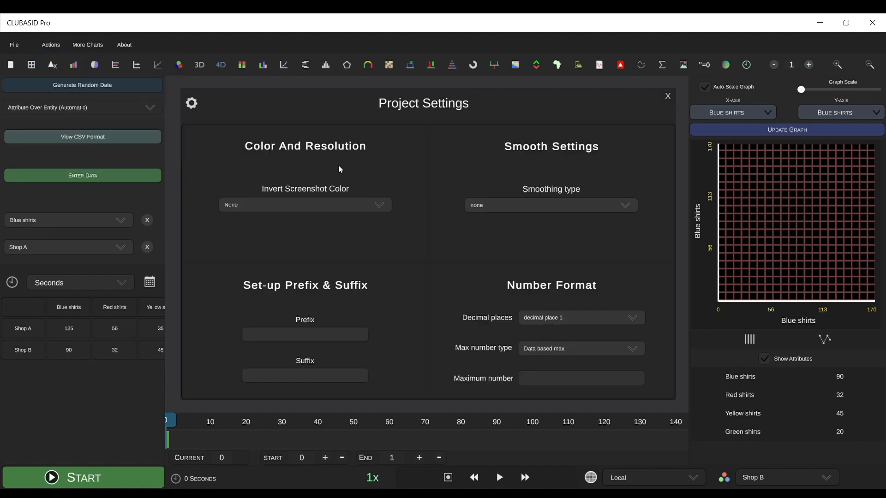
{"action": "left_click", "coordinate": [549, 318]}
{"action": "left_click", "coordinate": [495, 290]}
{"action": "left_click", "coordinate": [549, 352]}
{"action": "left_click", "coordinate": [558, 389]}
{"action": "left_click_drag", "start_coordinate": [433, 99], "coordinate": [704, 157]}
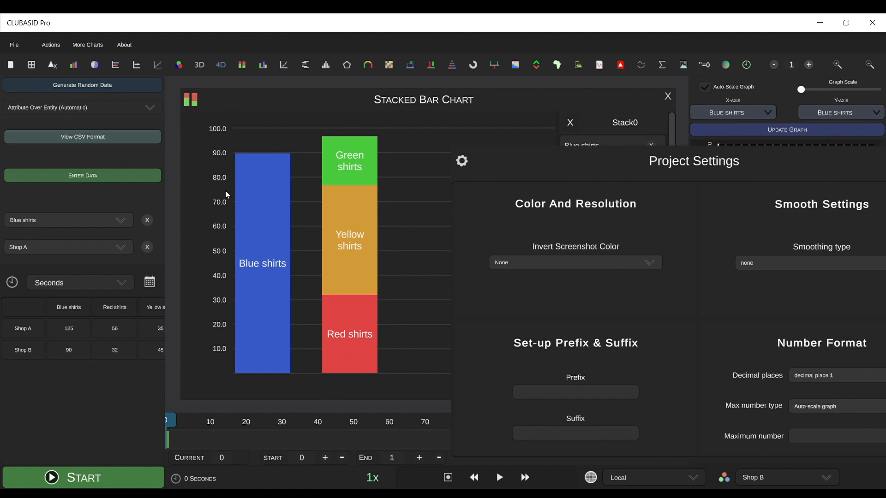
{"action": "left_click_drag", "start_coordinate": [643, 168], "coordinate": [553, 128]}
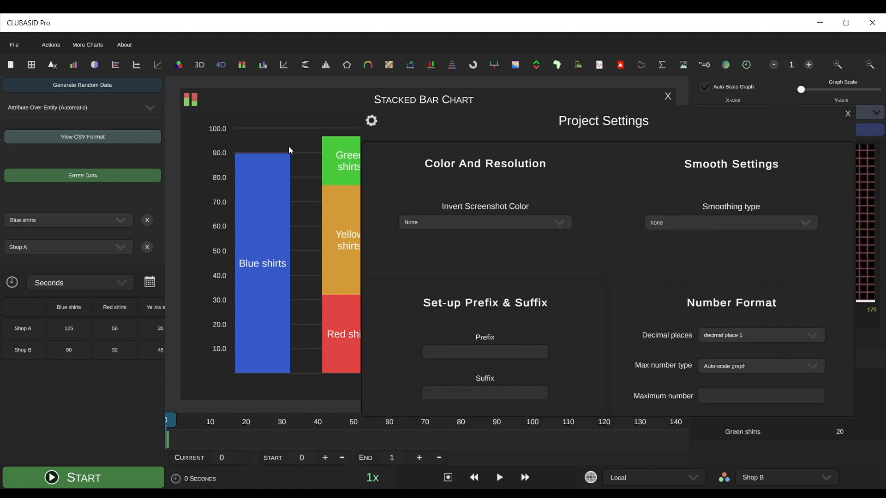
Set the number format to no decimal with a custom scale and a maximum number of 120
{"action": "left_click", "coordinate": [739, 342]}
{"action": "left_click", "coordinate": [740, 392]}
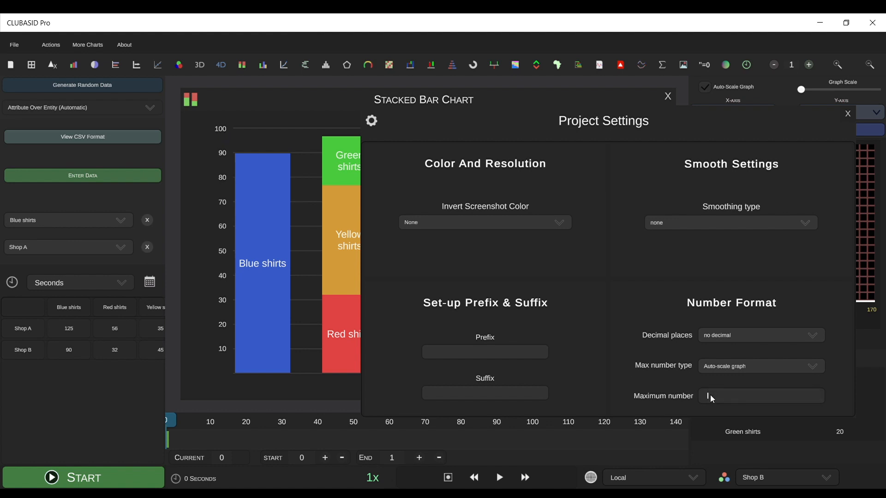
{"action": "type", "text": "120"}
{"action": "left_click", "coordinate": [724, 369]}
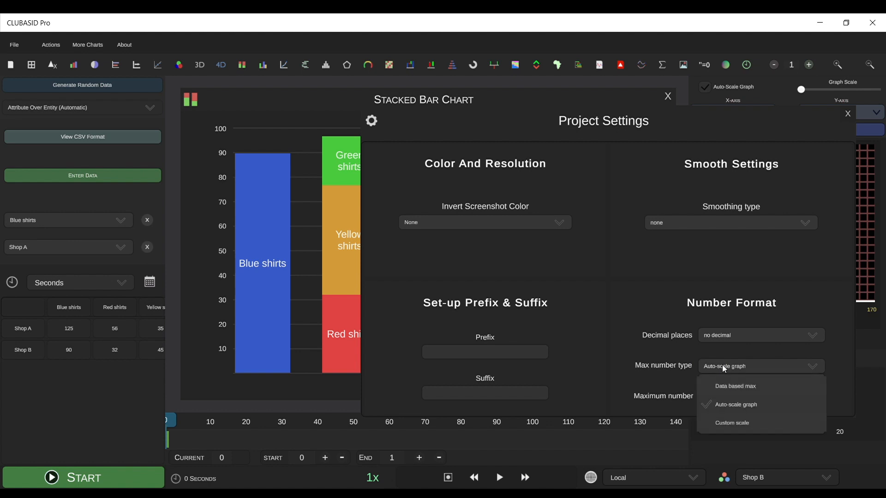
{"action": "left_click", "coordinate": [735, 428]}
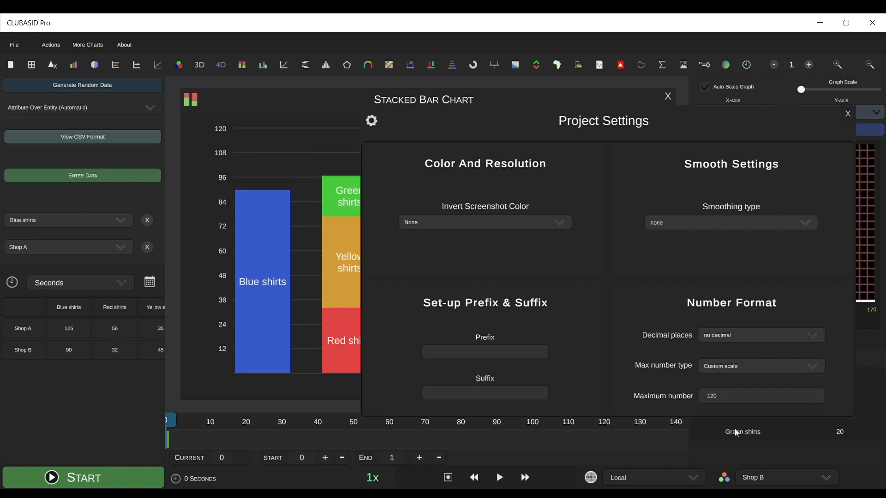
{"action": "left_click", "coordinate": [734, 428]}
Open the stacked bar chart's settings
{"action": "left_click", "coordinate": [196, 104]}
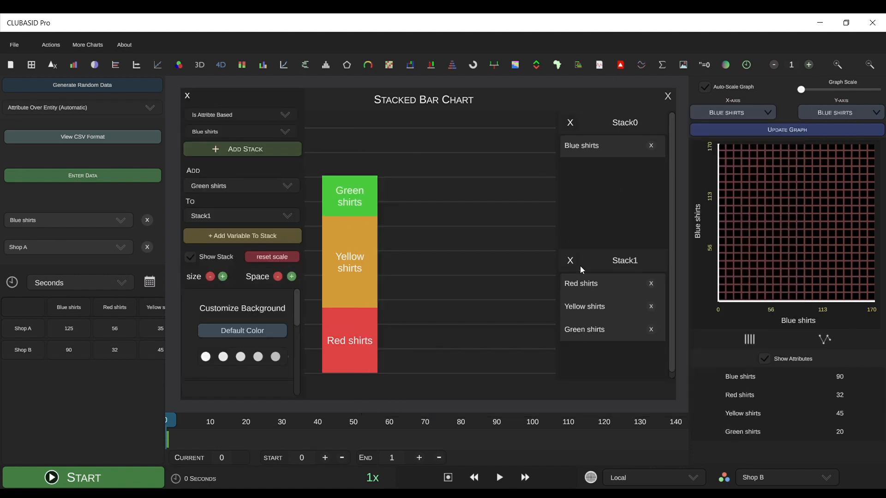